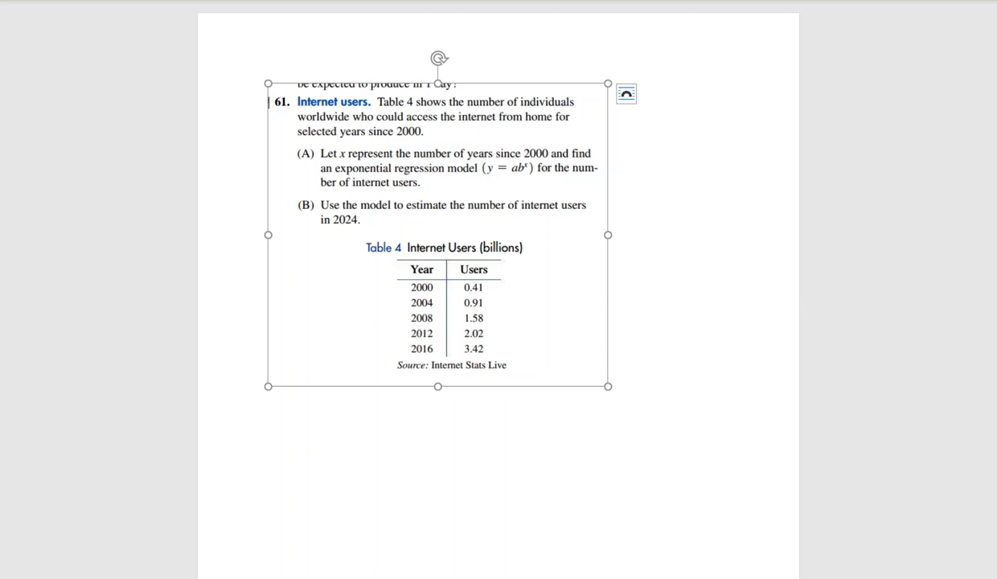
- Switch to the Desmos graphing calculator and add an empty table to the expression list
mouse_move(559, 576)
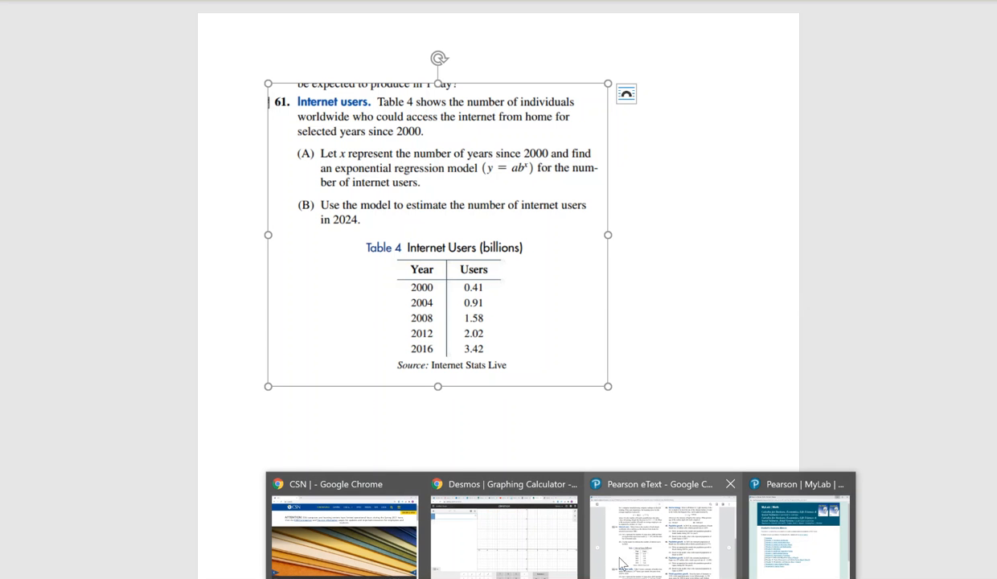
mouse_move(615, 521)
left_click(514, 528)
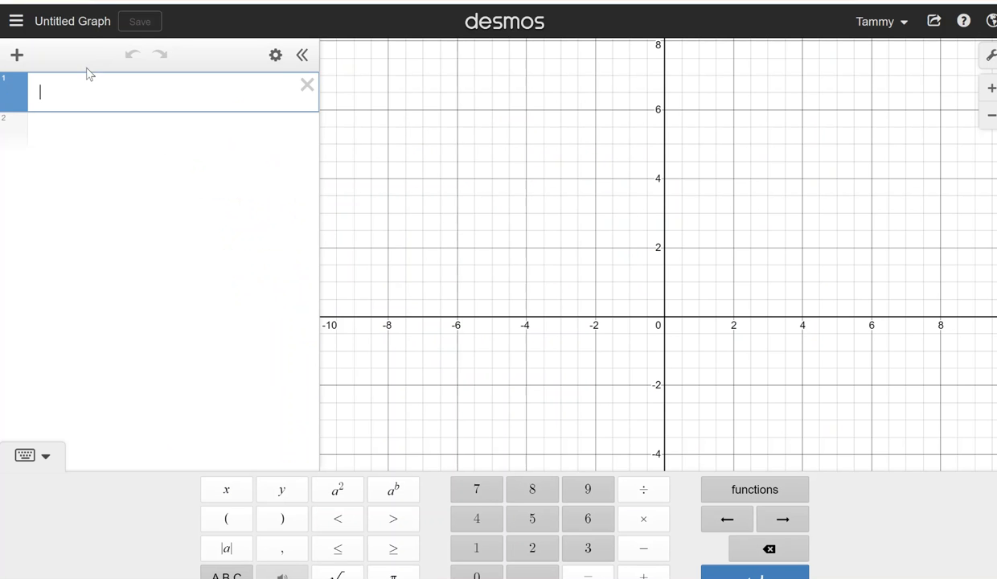
left_click(17, 58)
left_click(40, 160)
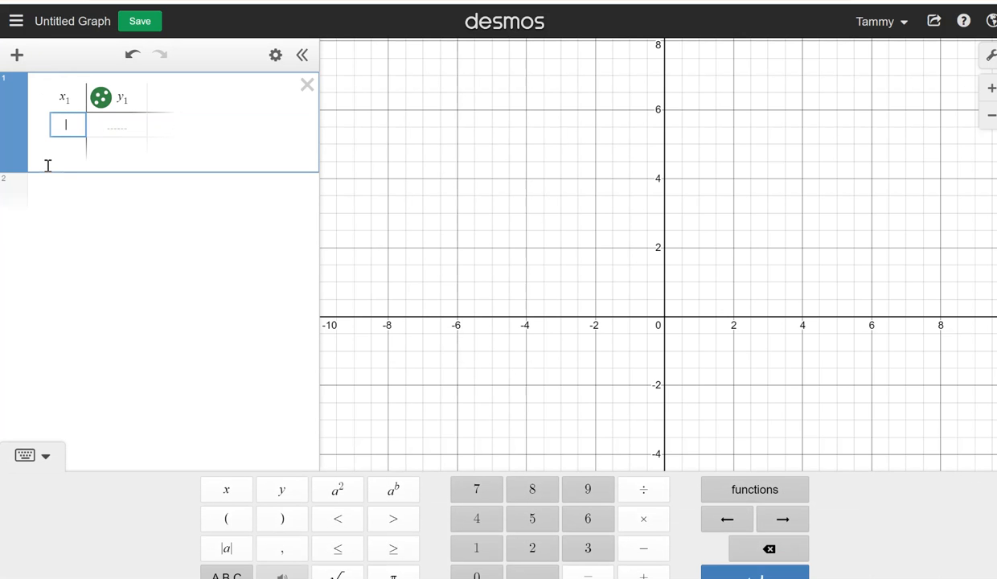
- Fill the first two table rows with x 0, y .41 and x 4, y .91
type("0")
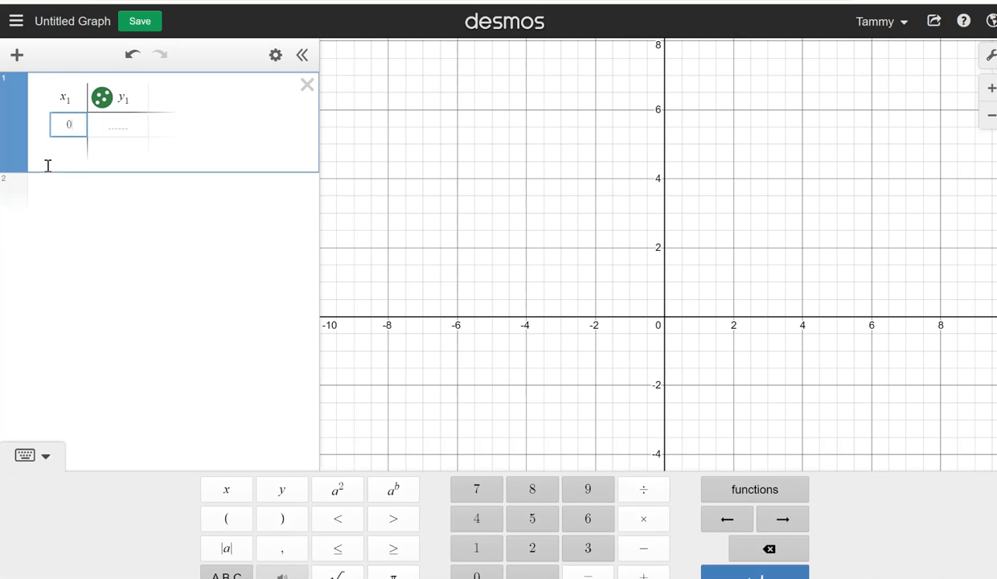
key("Tab")
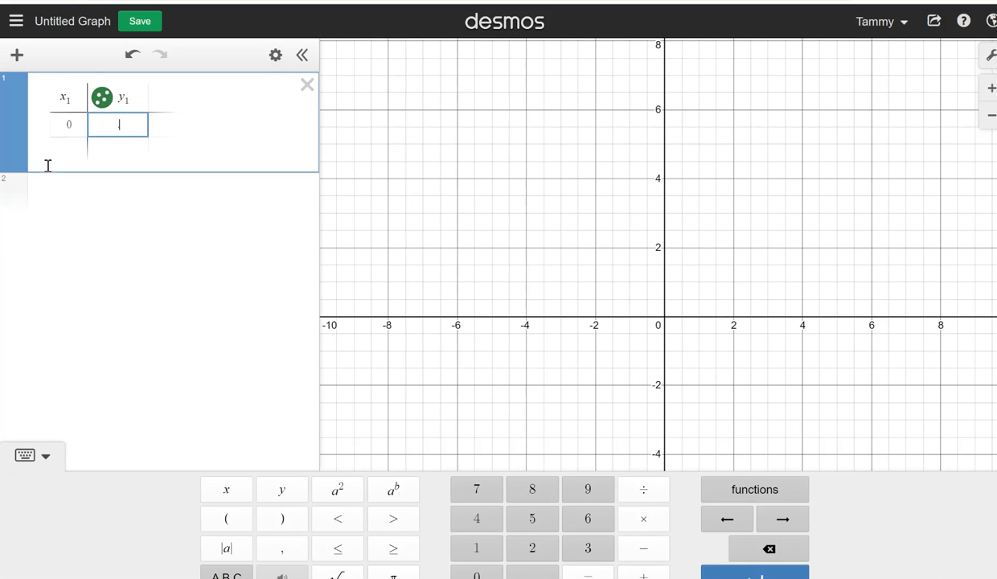
type(".41")
key("Return")
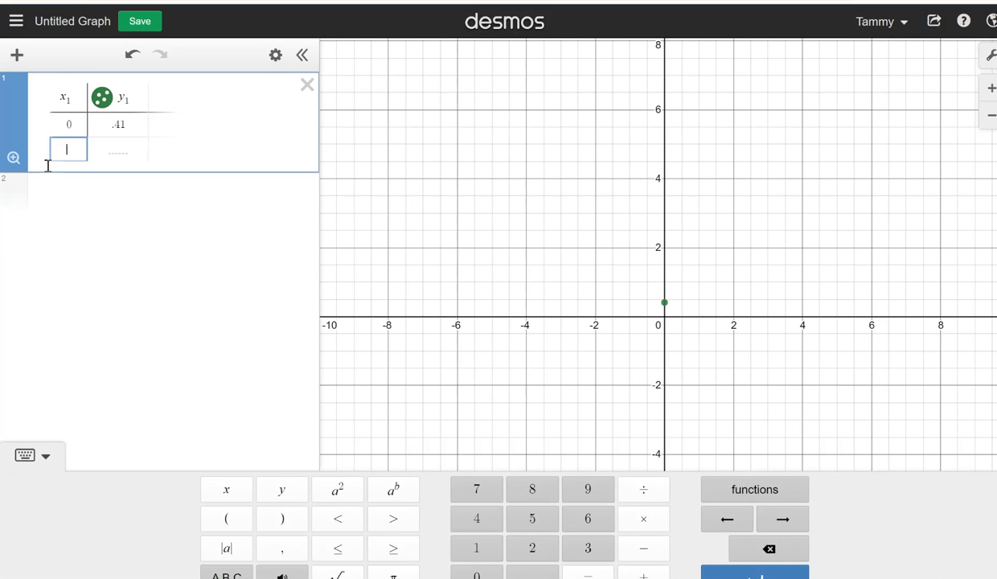
type("4")
key("Tab")
type(".91")
key("Return")
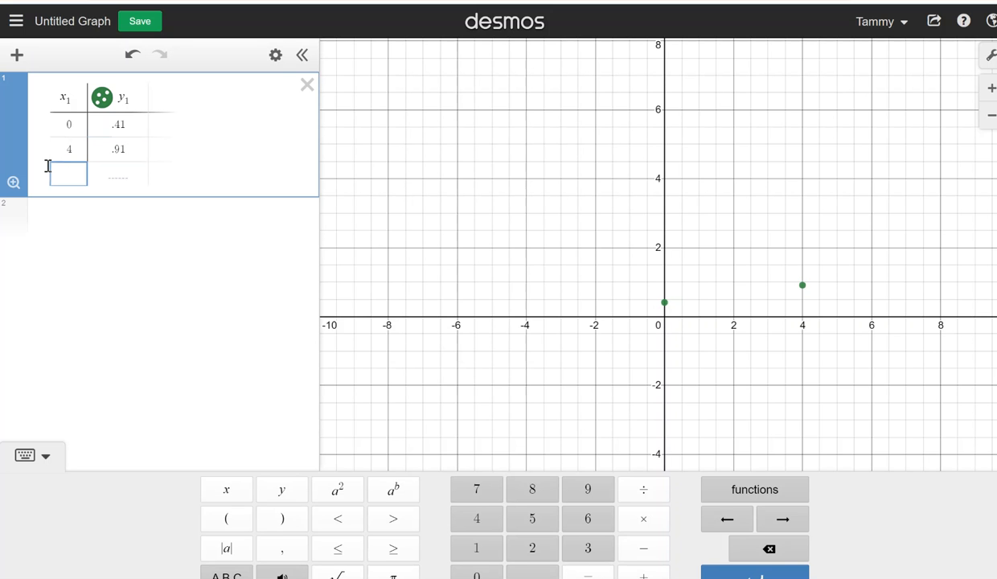
- Fill the remaining table rows with x 8, y 1.58; x 12, y 2.2; and x 16, y 3.42
type("8")
key("Tab")
type("1.58")
key("Return")
type("12")
key("Tab")
type("2.2")
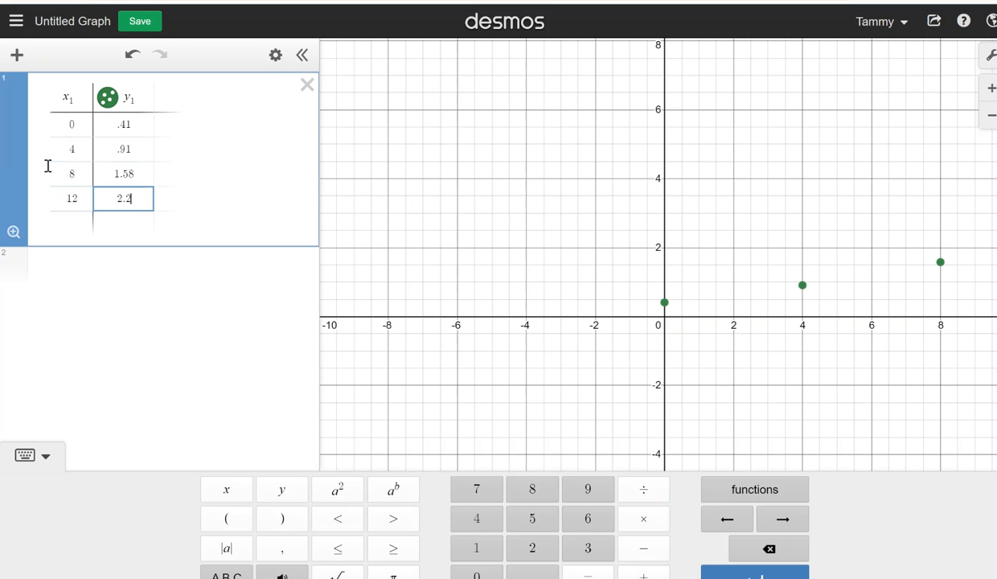
key("Return")
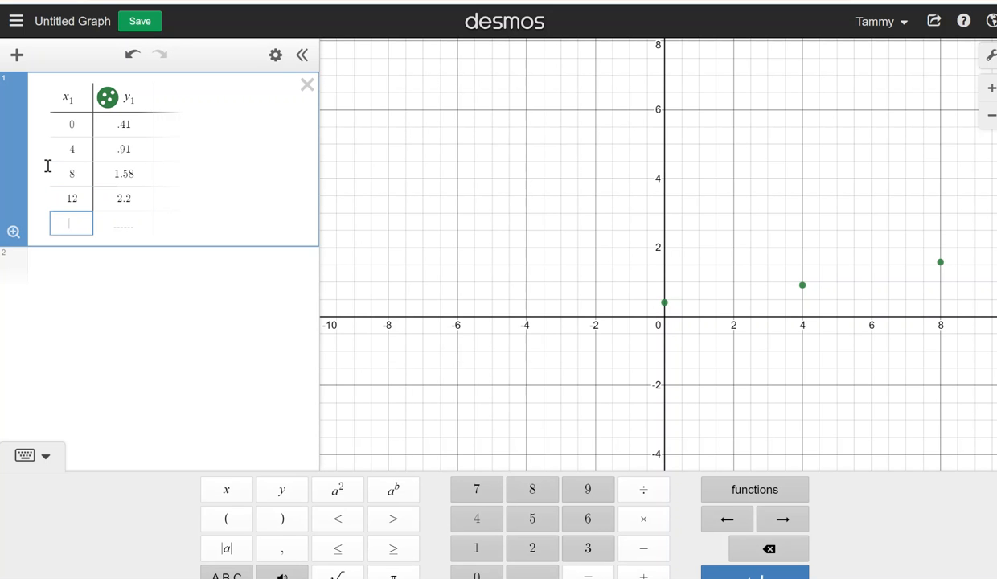
type("16")
key("Tab")
type("3.42")
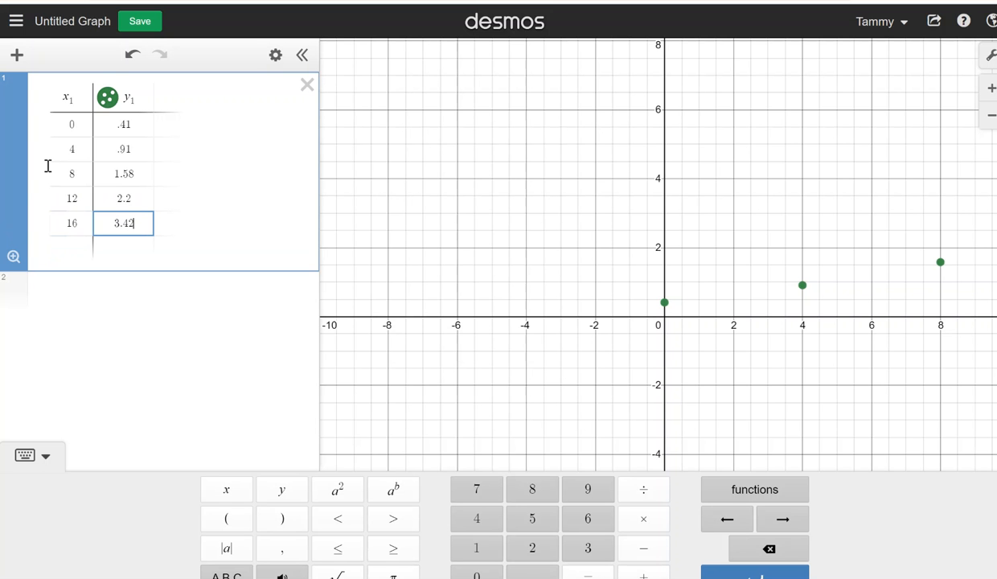
- Begin a new expression with y₁ below the data table
left_click(646, 212)
scroll(647, 212, "down", 3)
left_click_drag(743, 217, 568, 286)
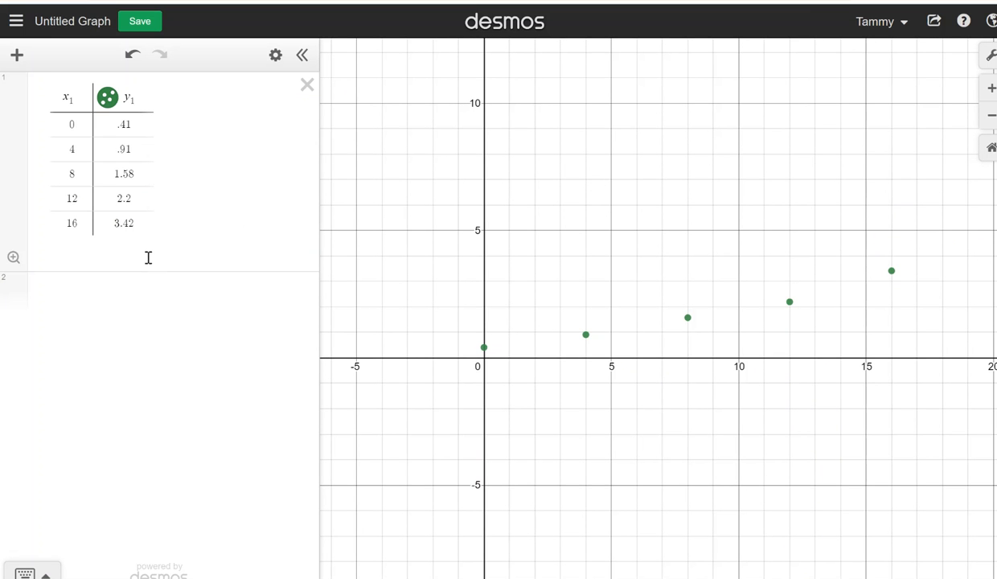
left_click(48, 291)
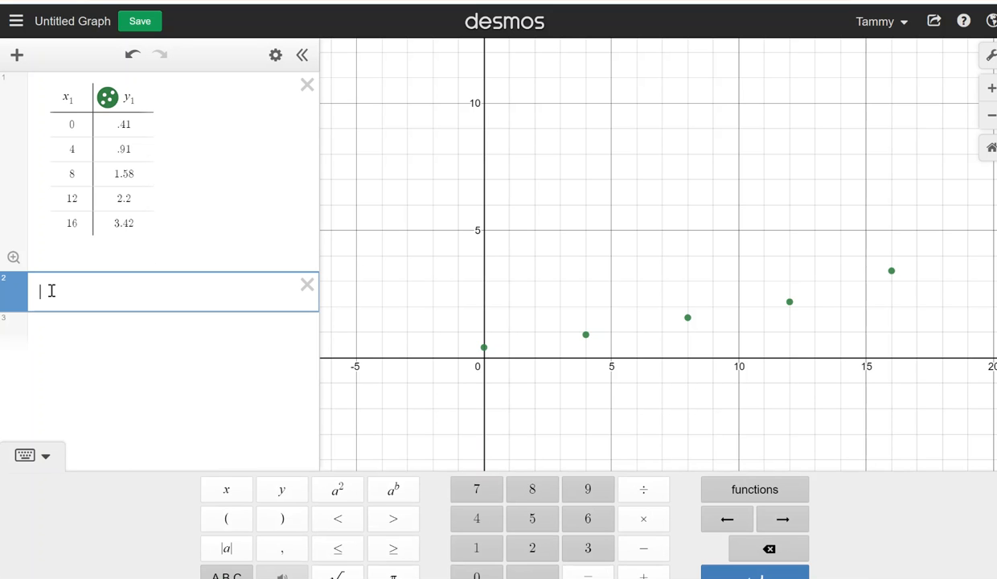
type("y_1")
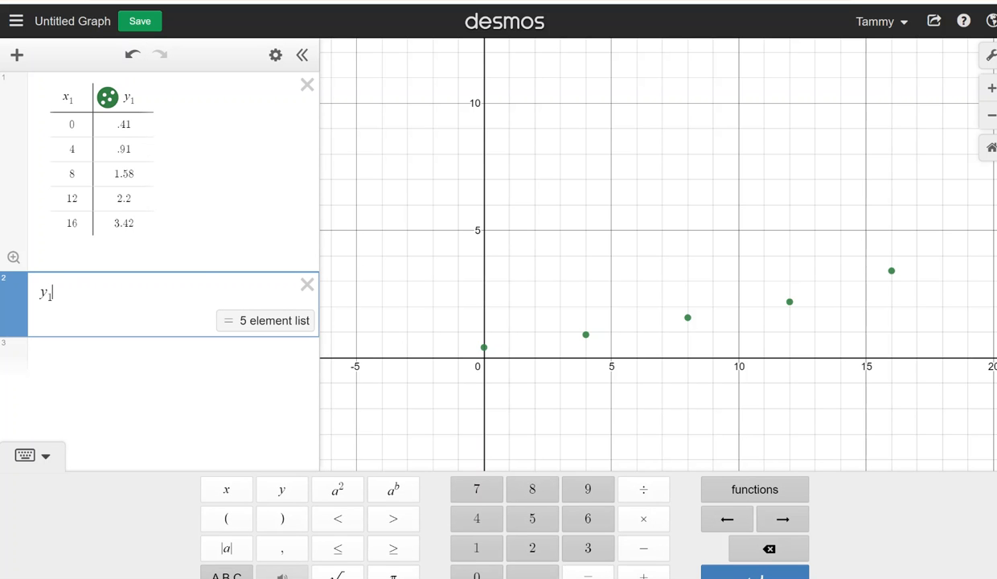
left_click(25, 453)
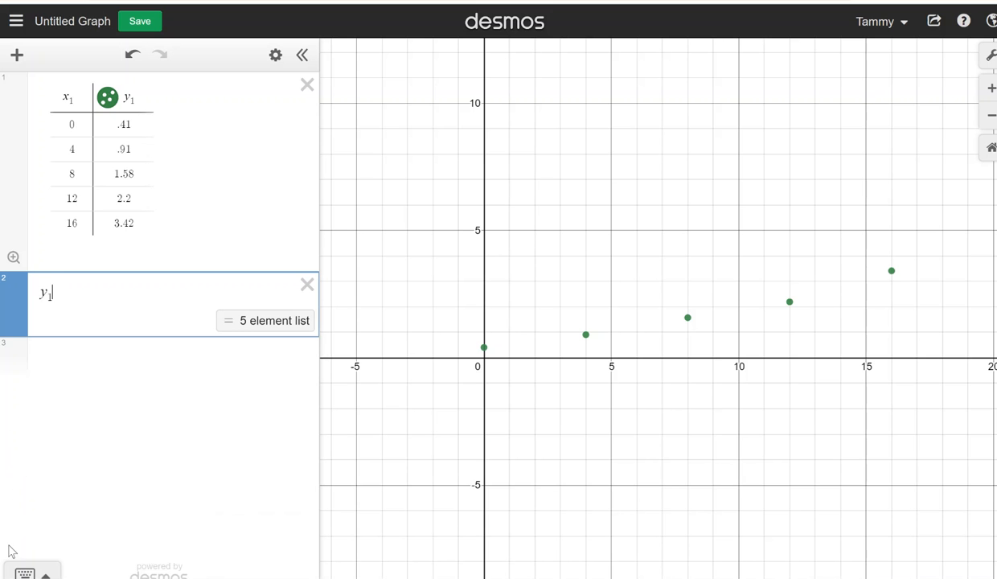
left_click(24, 573)
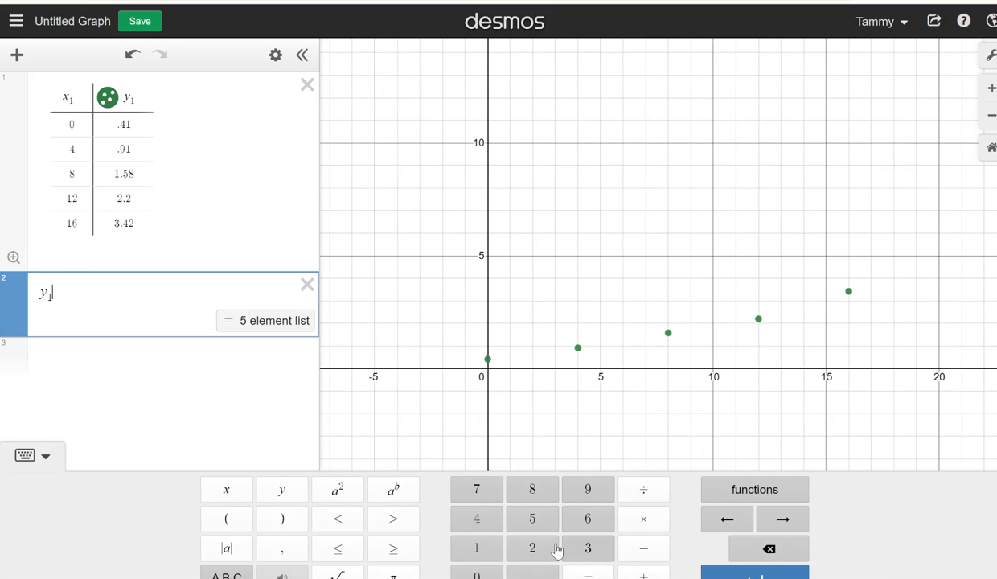
left_click(227, 572)
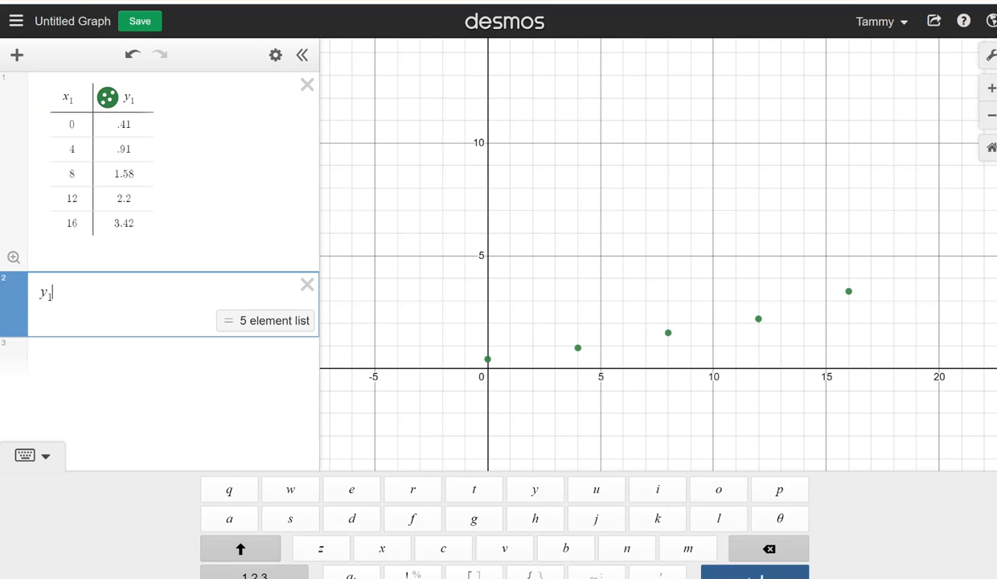
key("Return")
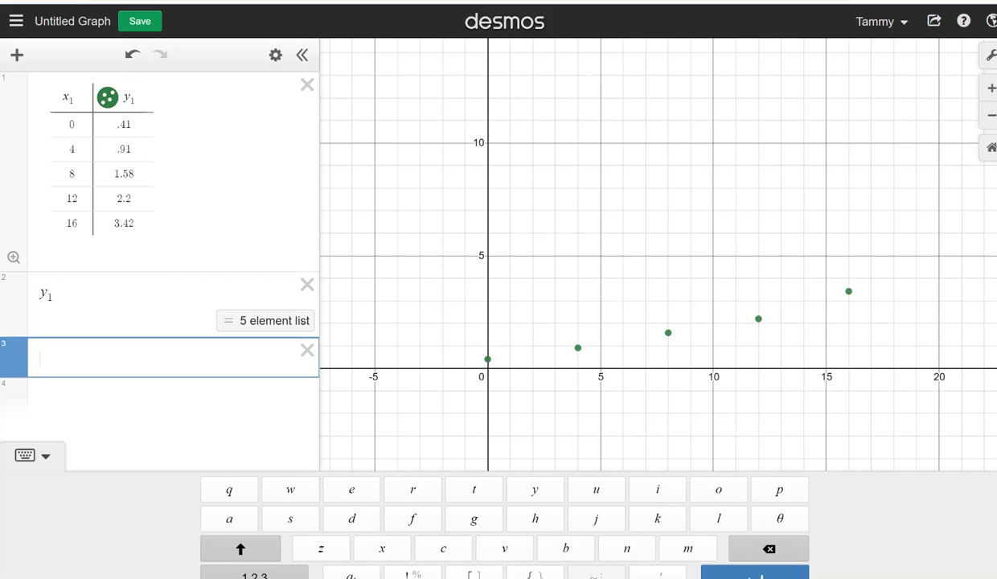
left_click(595, 575)
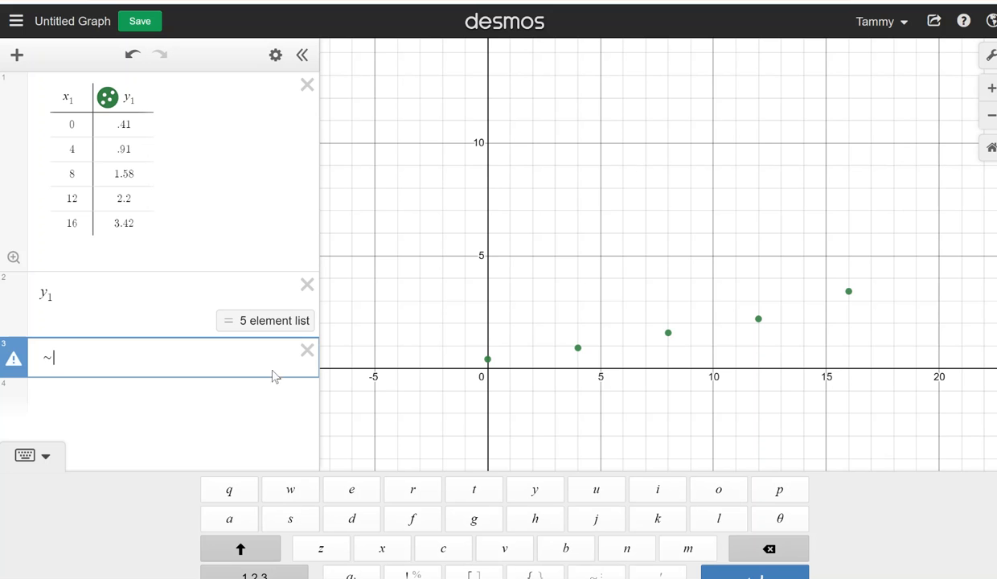
key("BackSpace")
- Complete the y₁ expression as the exponential regression y₁ ~ a · b^x₁
left_click(65, 285)
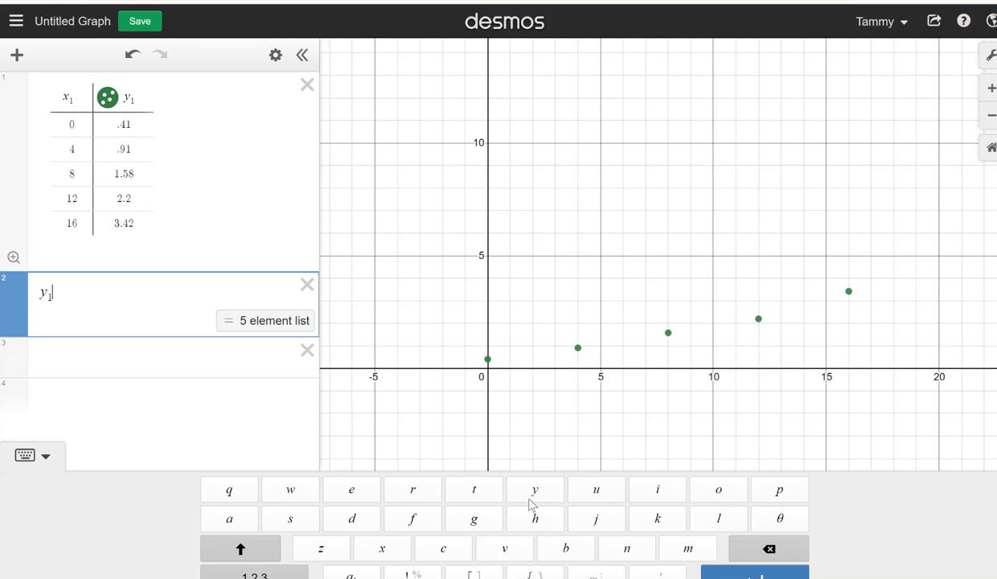
left_click(596, 572)
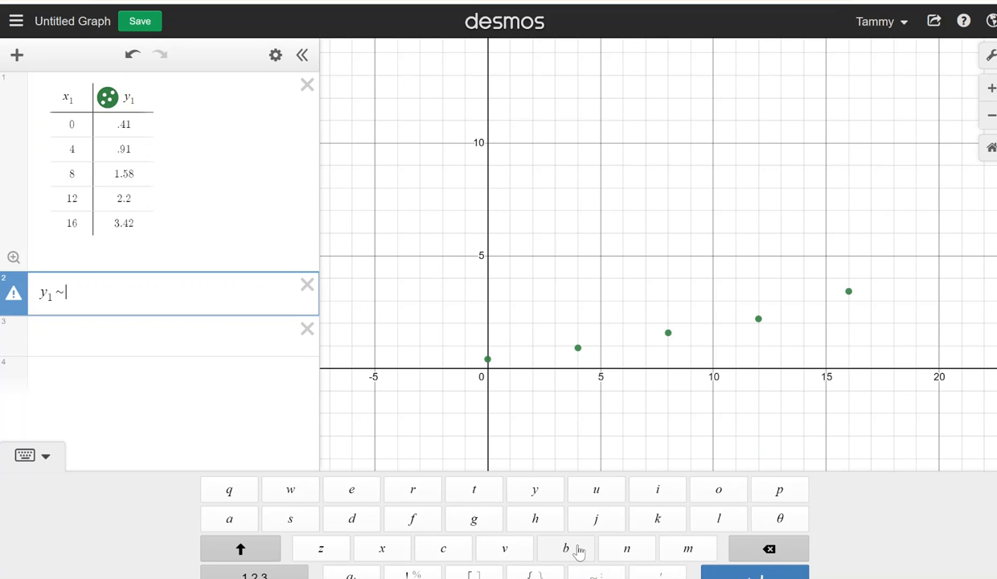
left_click(231, 519)
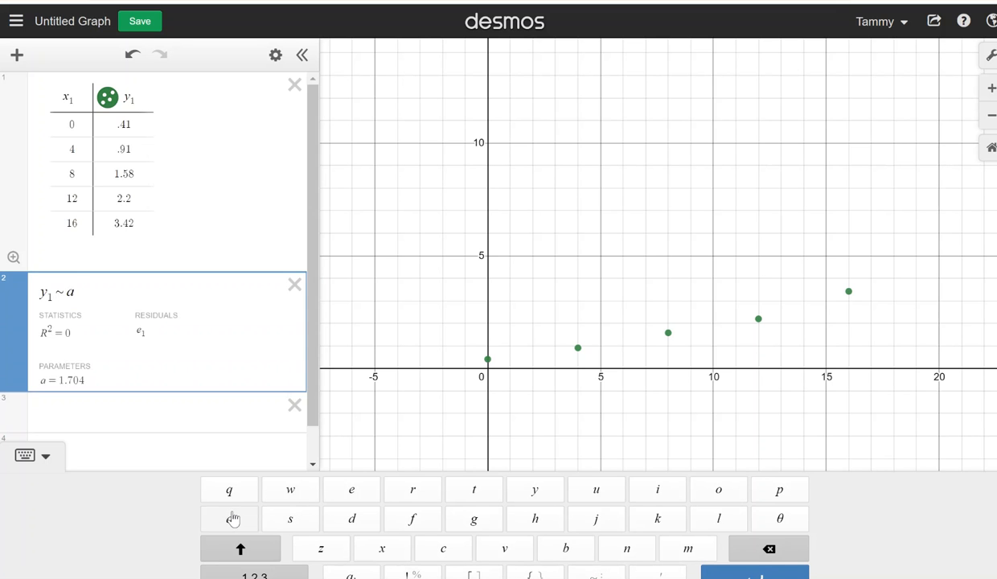
left_click(225, 571)
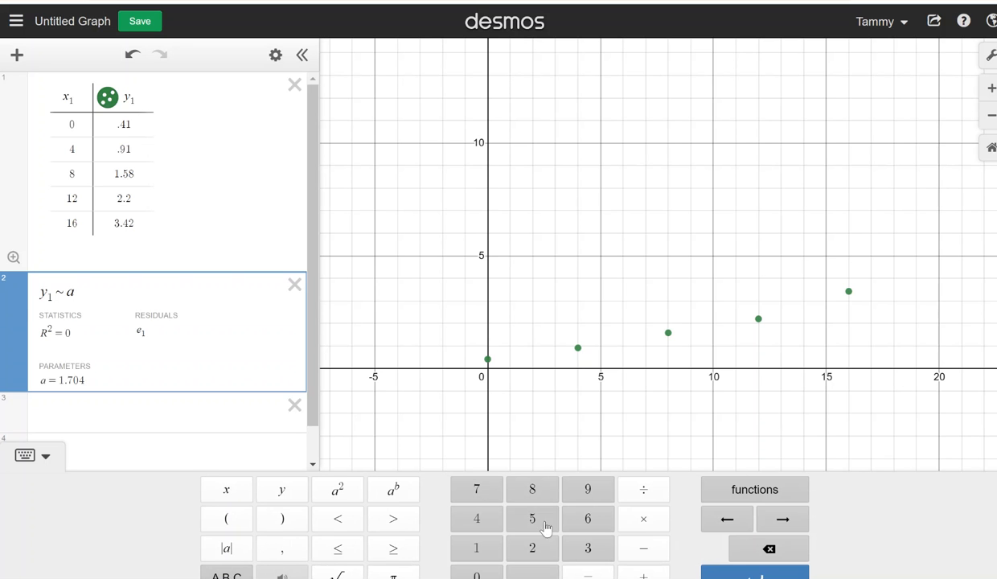
left_click(643, 518)
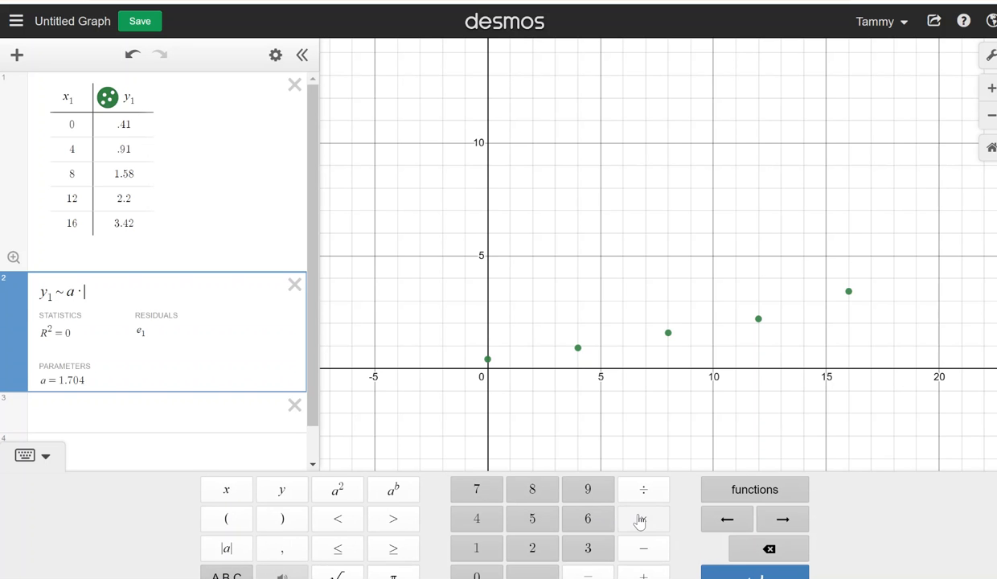
left_click(237, 574)
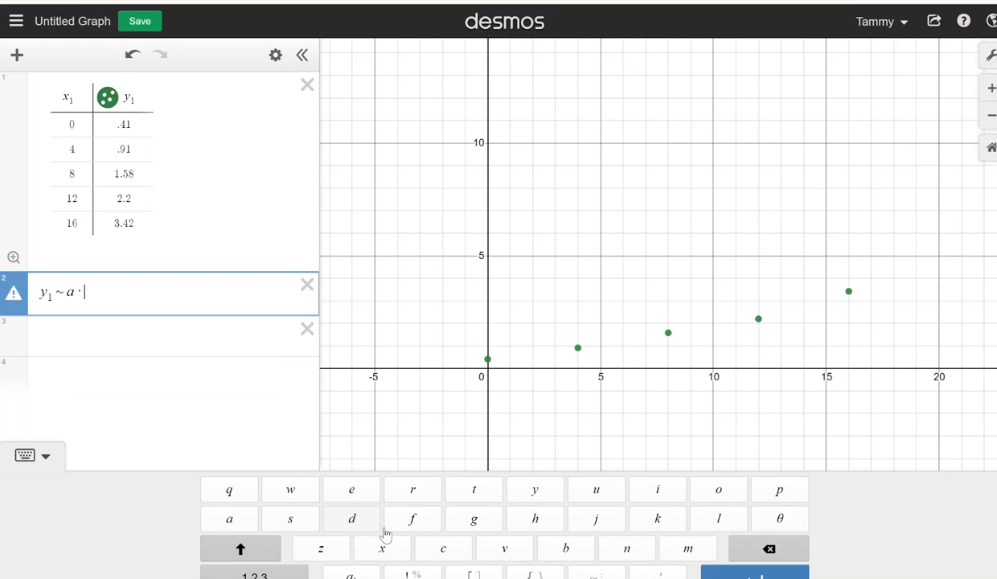
left_click(566, 547)
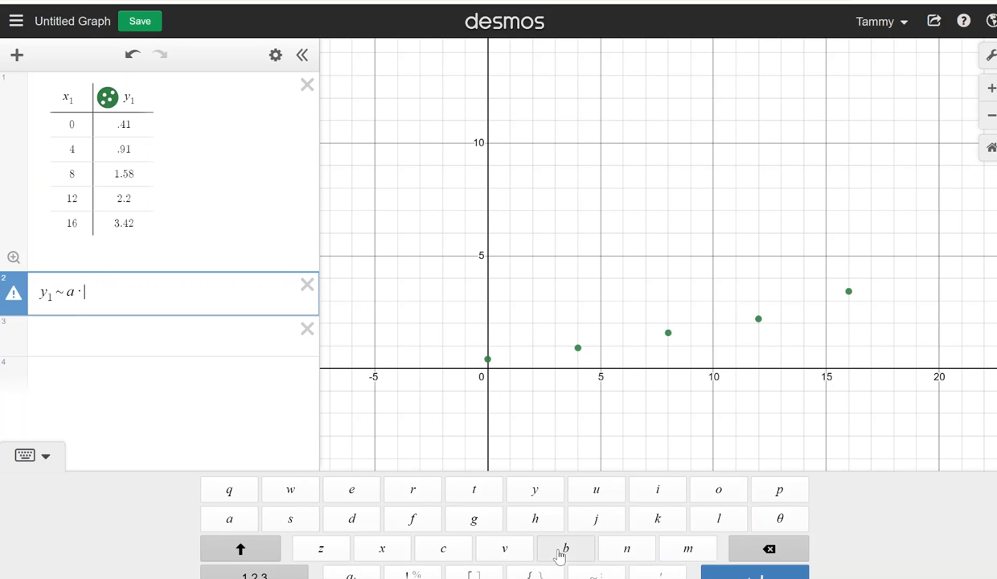
left_click(269, 574)
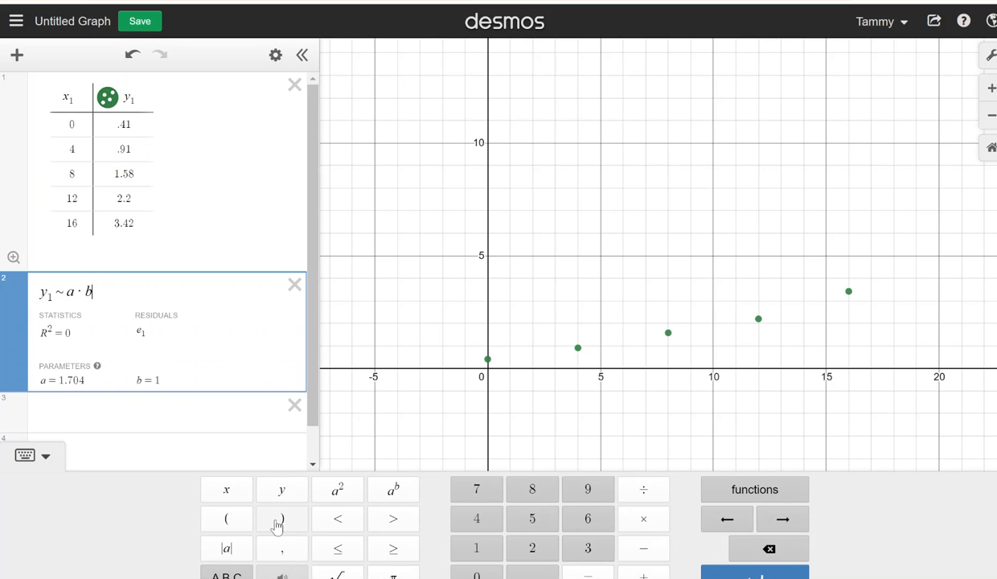
left_click(394, 492)
left_click(251, 493)
left_click(476, 550)
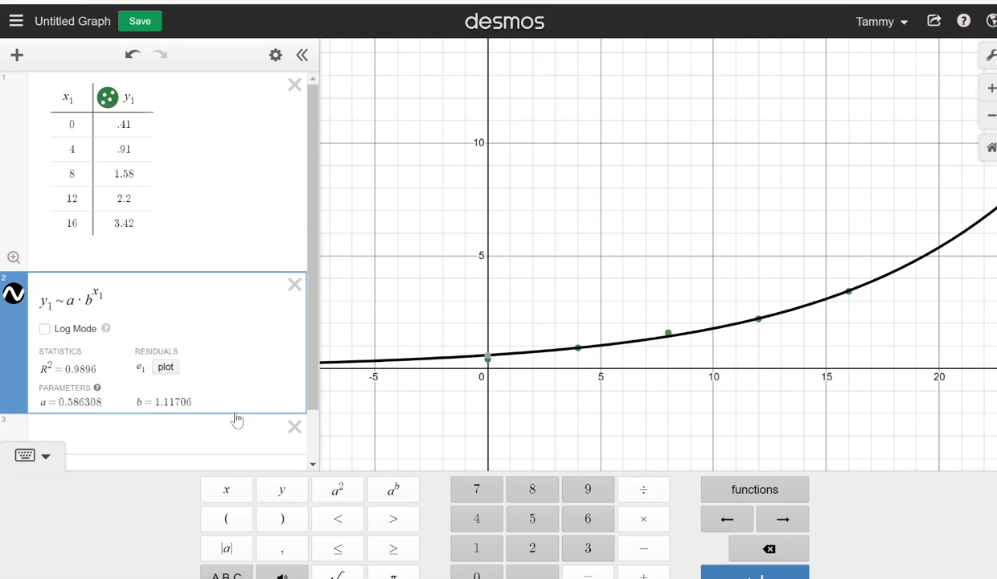
- Turn on Log Mode for the exponential regression
left_click(43, 329)
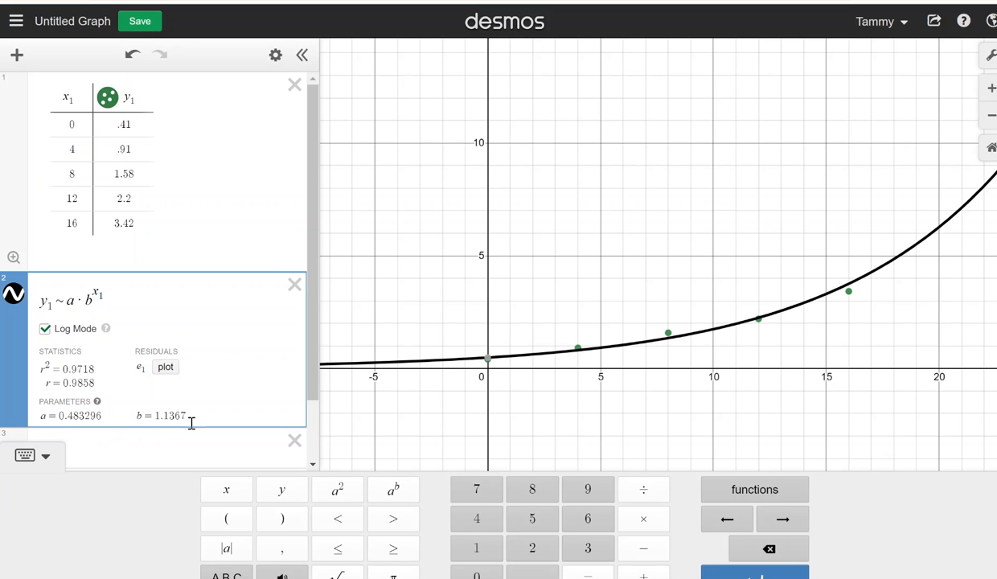
left_click_drag(313, 371, 315, 422)
left_click(145, 406)
- Add the rounded model y = .4833 · 1.1367^x as a new expression below the regression
left_click(77, 442)
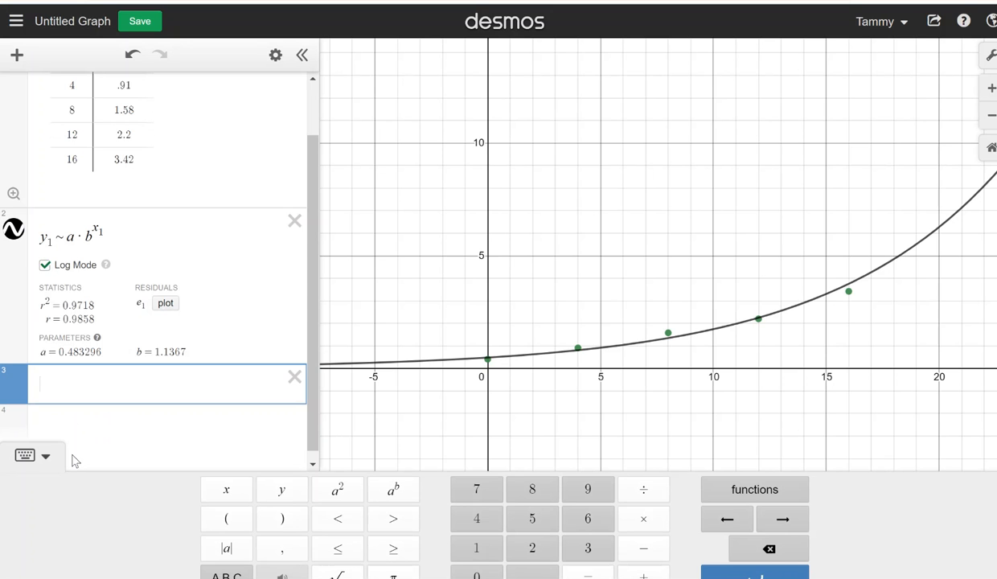
type("y= .4")
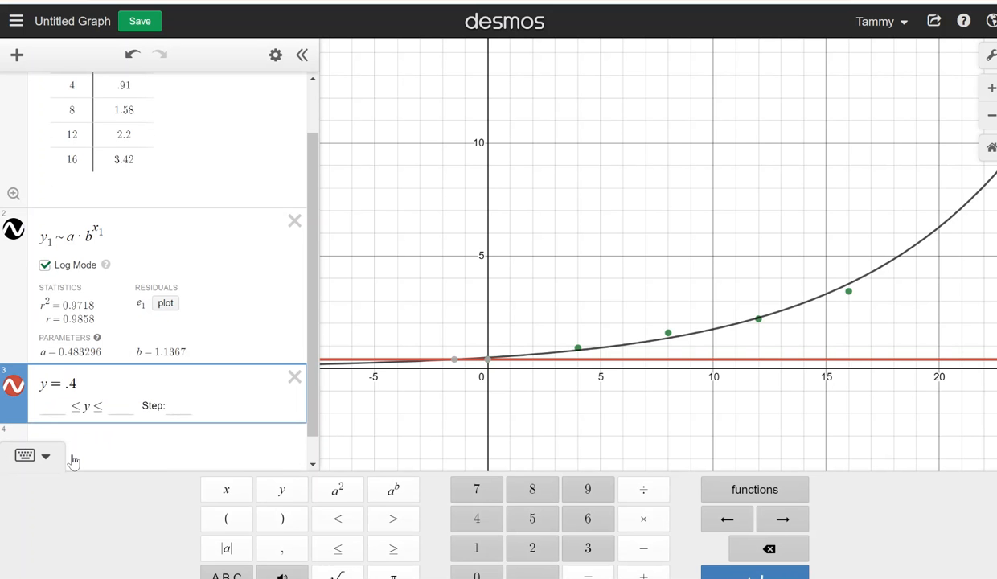
type("82")
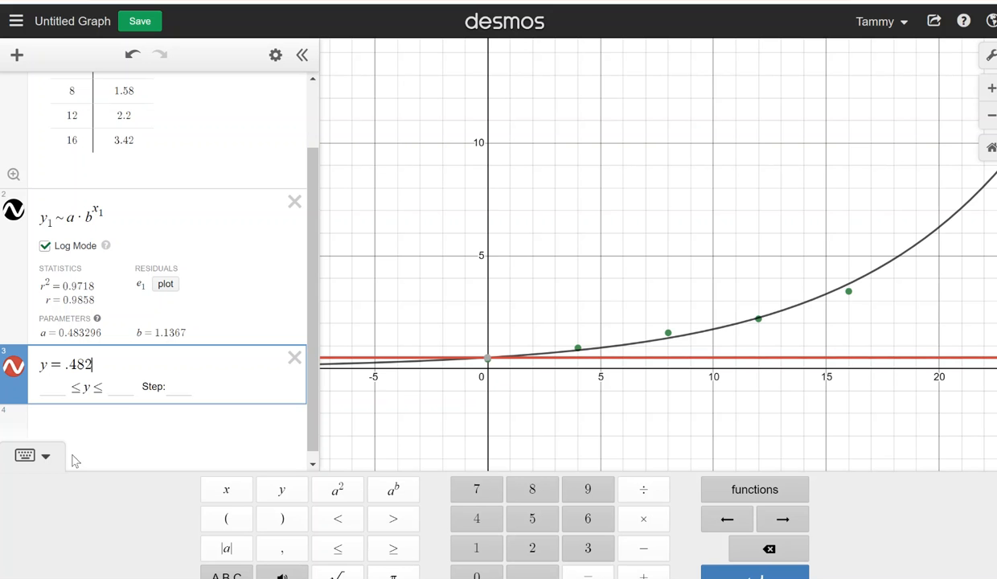
key("BackSpace")
type("33")
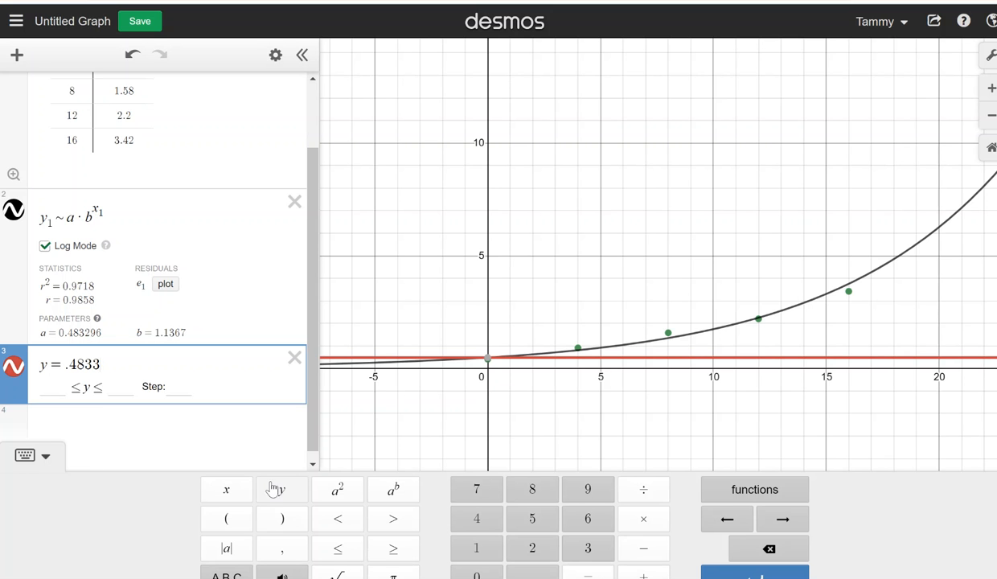
left_click(635, 520)
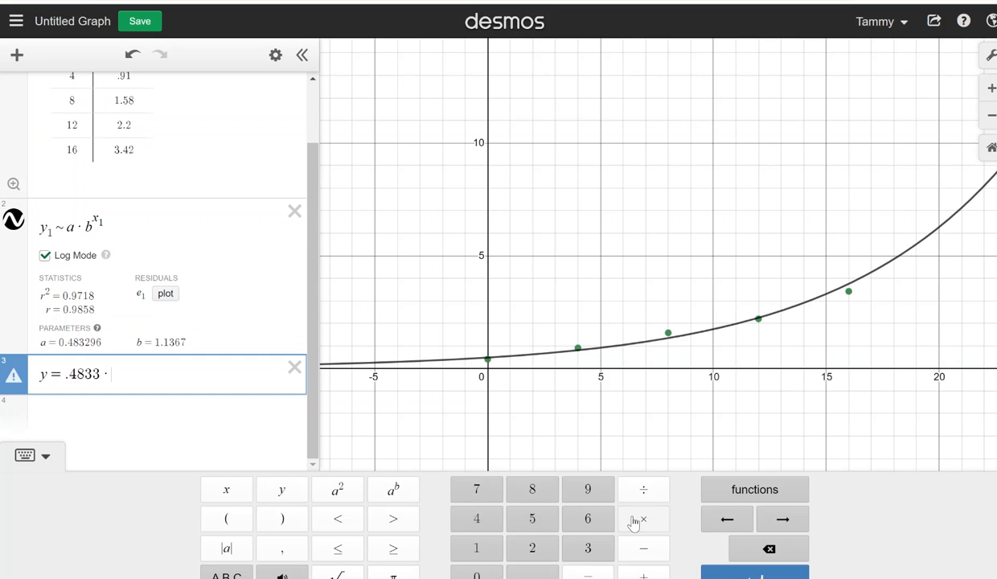
type("1.1")
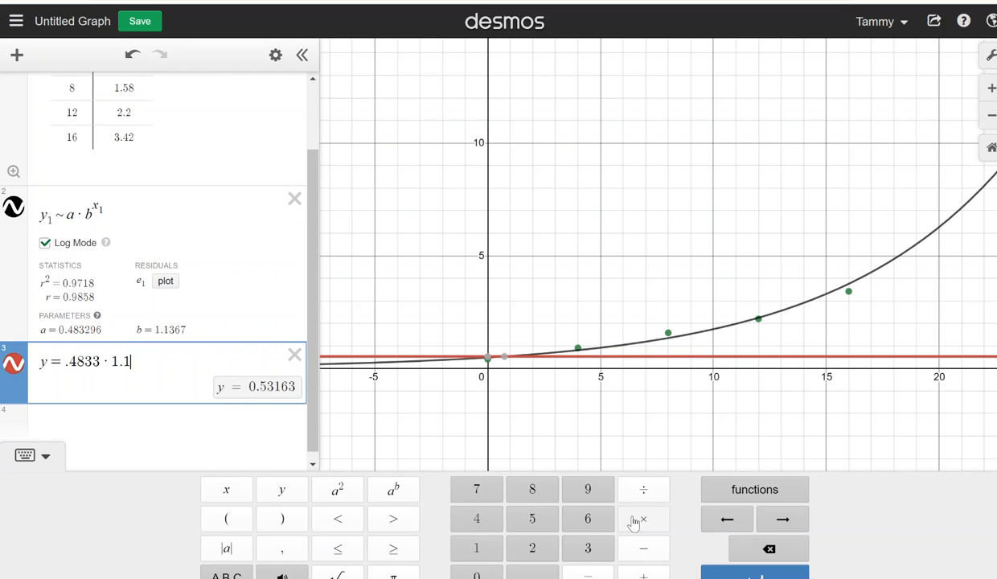
type("367")
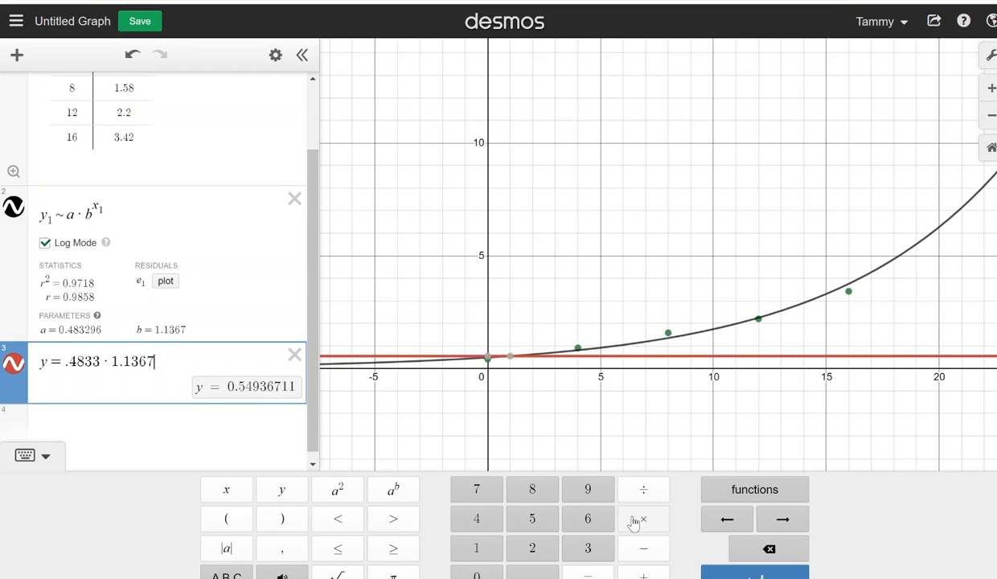
left_click(393, 490)
left_click(235, 492)
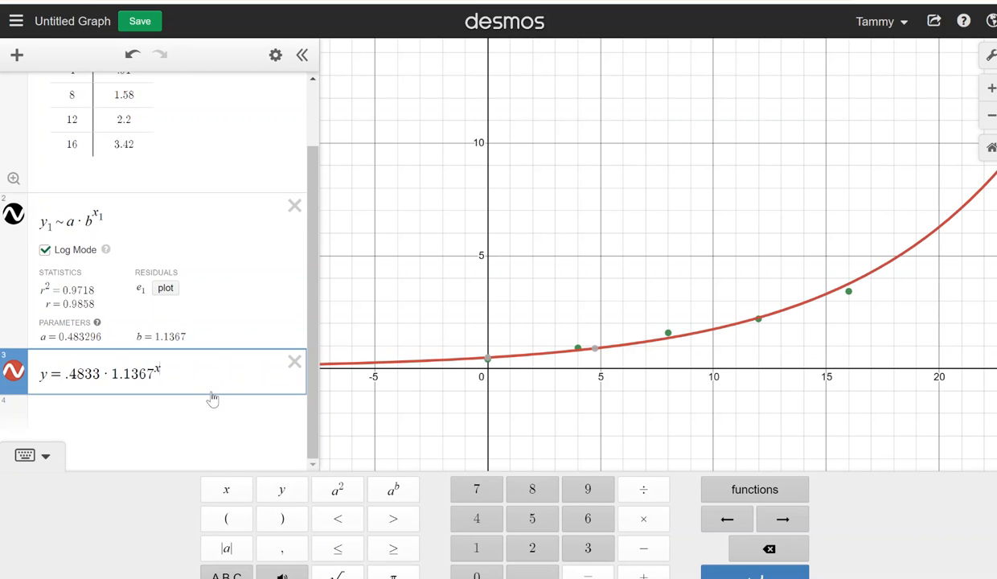
key("Return")
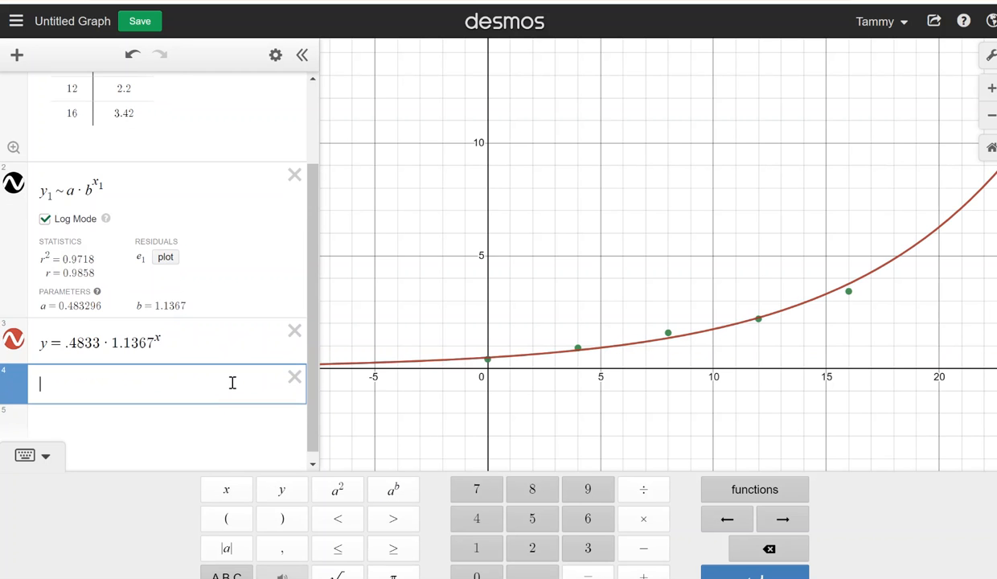
- Convert the y = .4833 · 1.1367^x expression into a table and set its first x value to 24
left_click(227, 331)
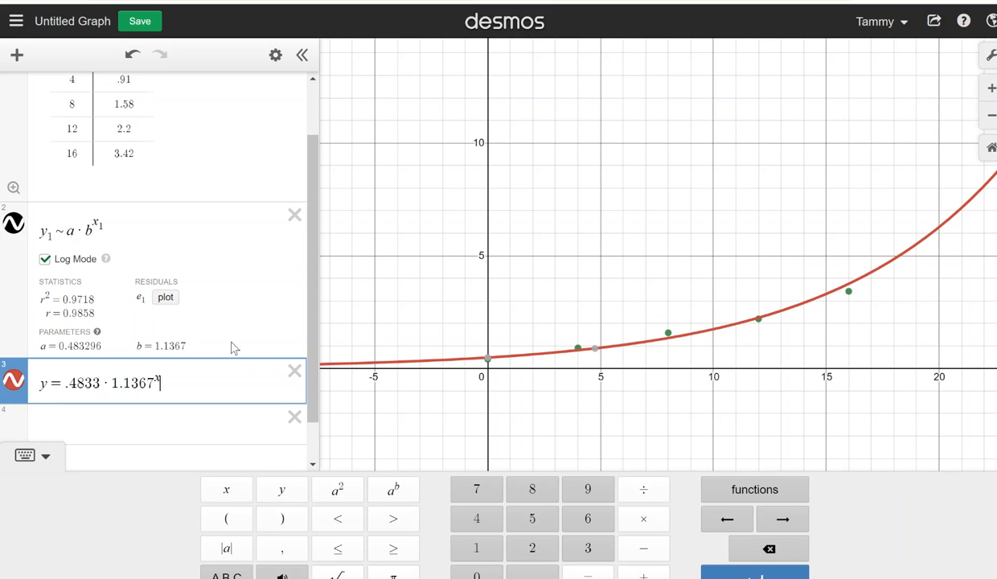
left_click(275, 54)
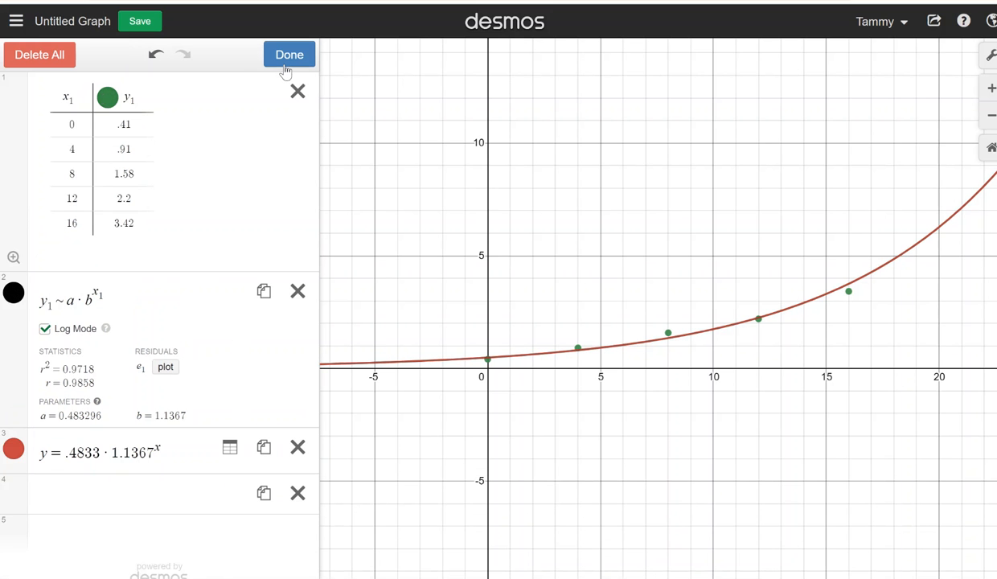
left_click(230, 447)
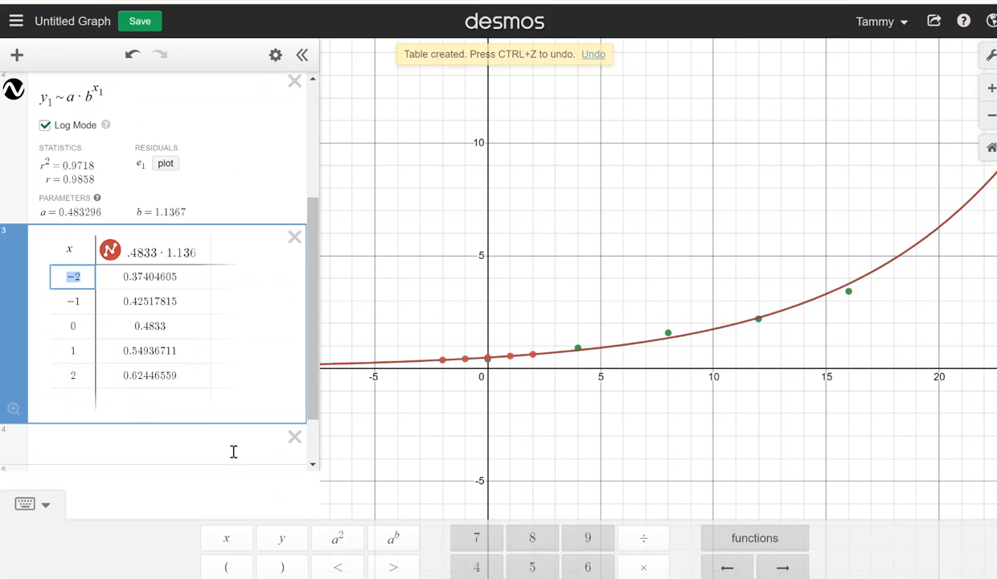
type("24")
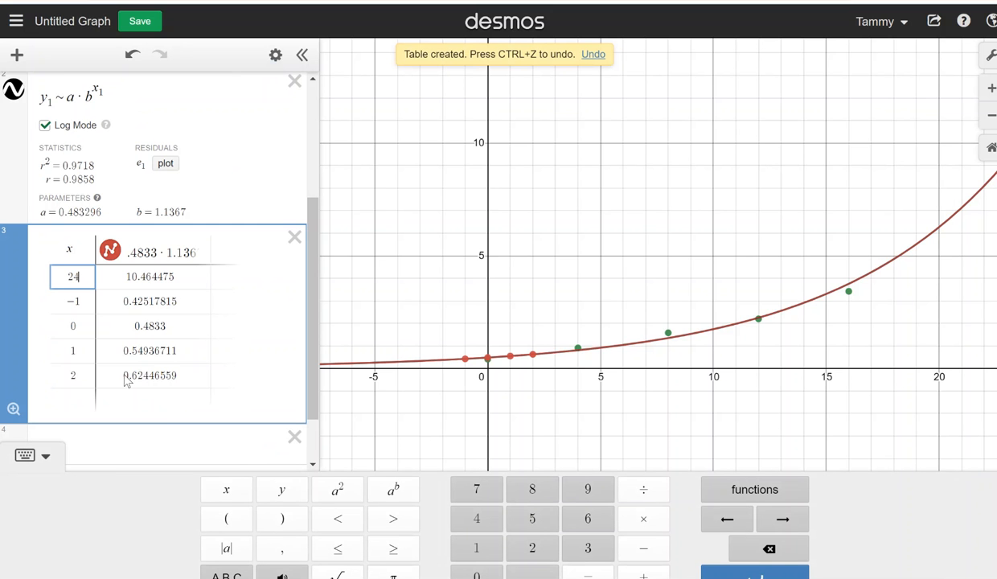